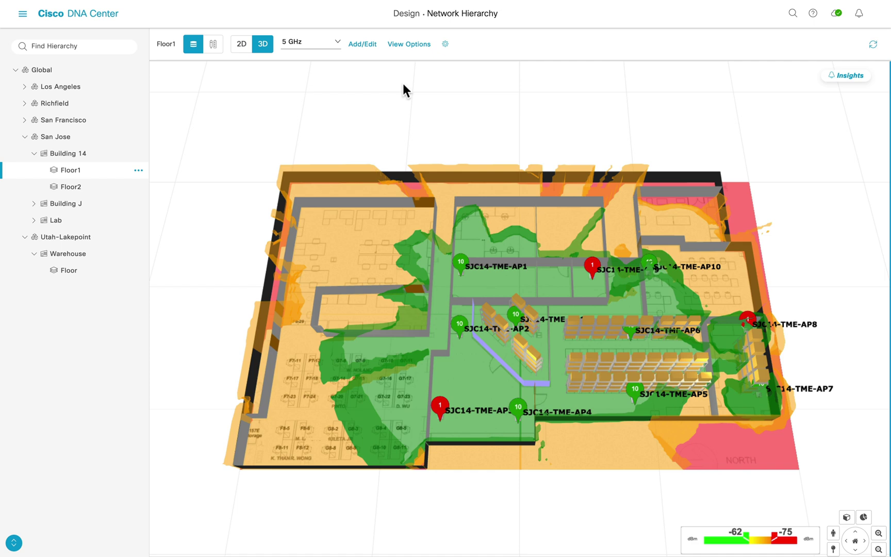
Edit access point SJC14-TME-AP10 on Building 14's Floor1, setting its x position to 170 ft and applying the change.
{"action": "left_click", "coordinate": [362, 46]}
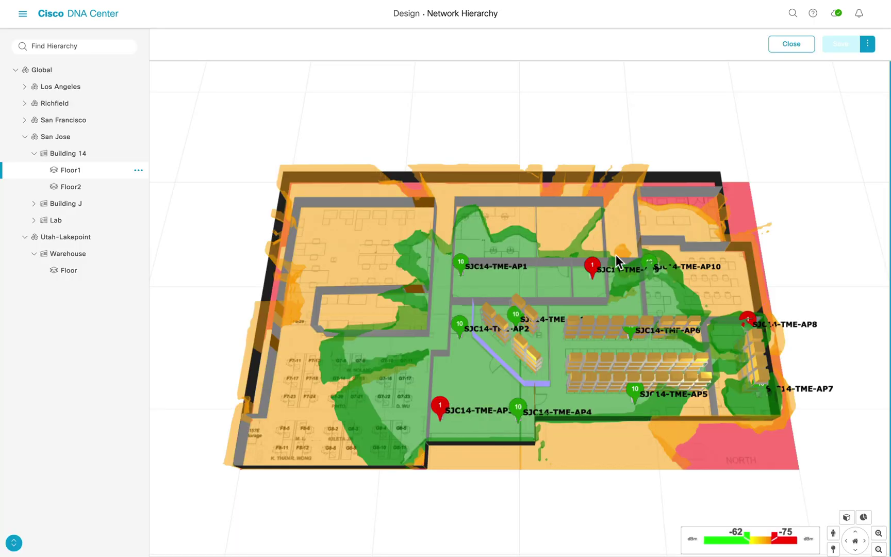
{"action": "left_click", "coordinate": [646, 270]}
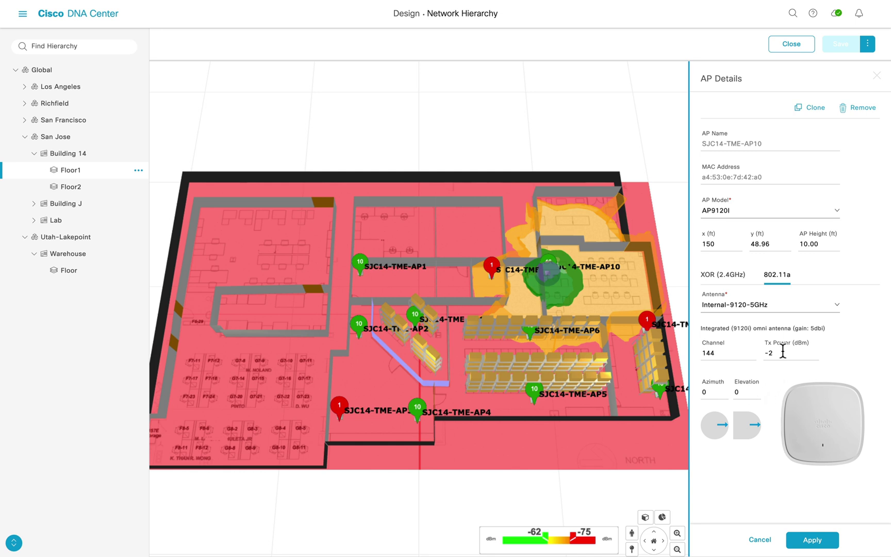
{"action": "left_click", "coordinate": [719, 244]}
{"action": "key", "text": "BackSpace"}
{"action": "key", "text": "BackSpace"}
{"action": "type", "text": "70"}
{"action": "left_click", "coordinate": [799, 541]}
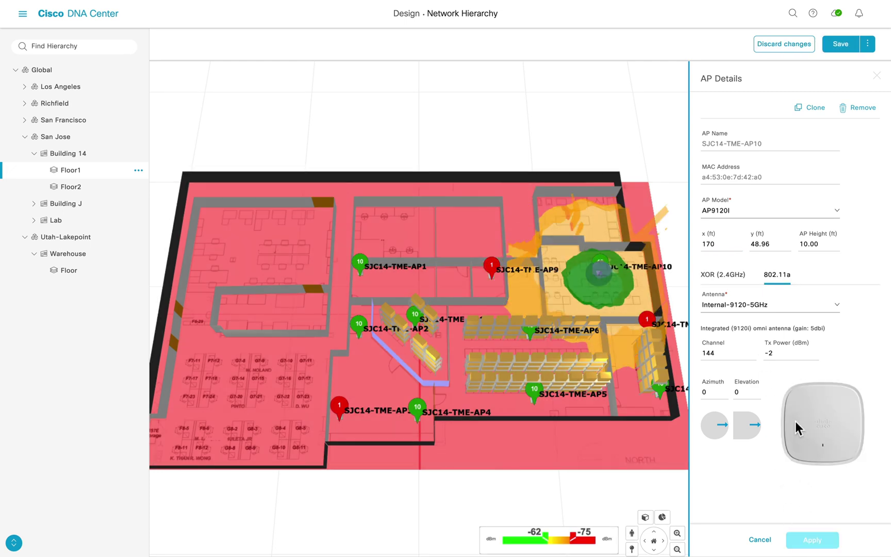
Set the 802.11a Tx power of SJC14-TME-AP10 to 10 dBm and apply it.
{"action": "left_click", "coordinate": [781, 354]}
{"action": "key", "text": "BackSpace"}
{"action": "key", "text": "BackSpace"}
{"action": "type", "text": "10"}
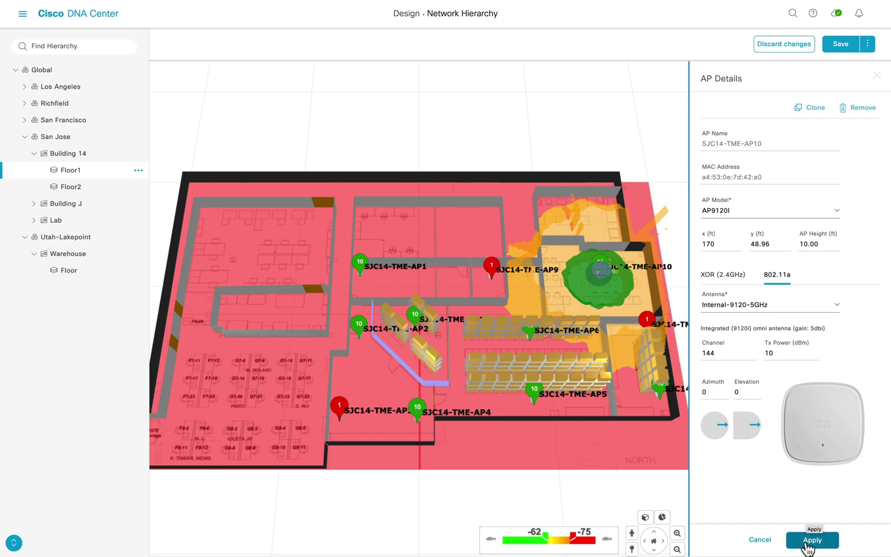
{"action": "left_click", "coordinate": [806, 543]}
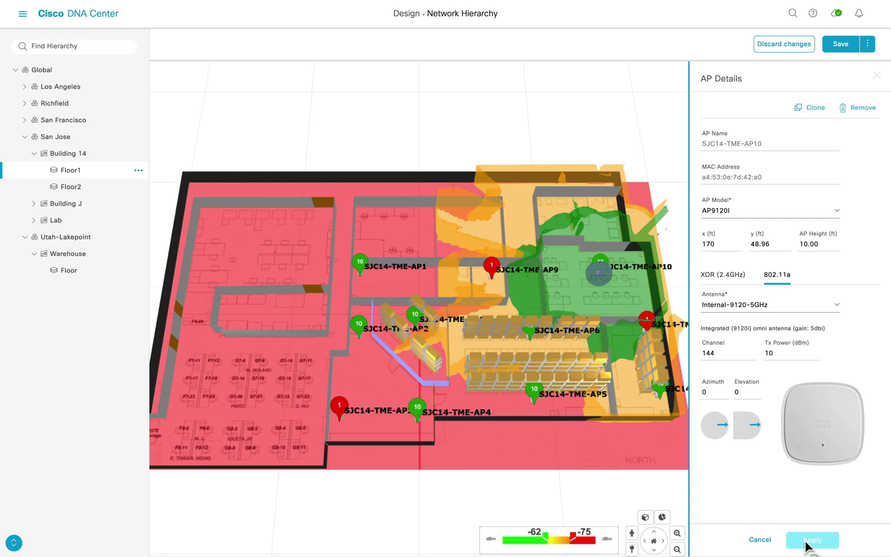
{"action": "left_click", "coordinate": [598, 276]}
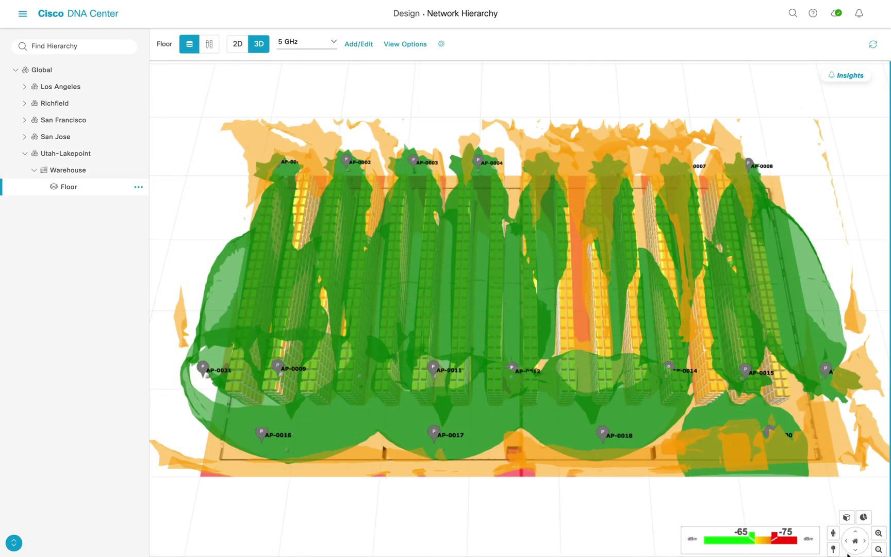
Examine the warehouse floor's 3D coverage heatmap from a lower angle and from all around, and restore the home view.
{"action": "left_click", "coordinate": [864, 542]}
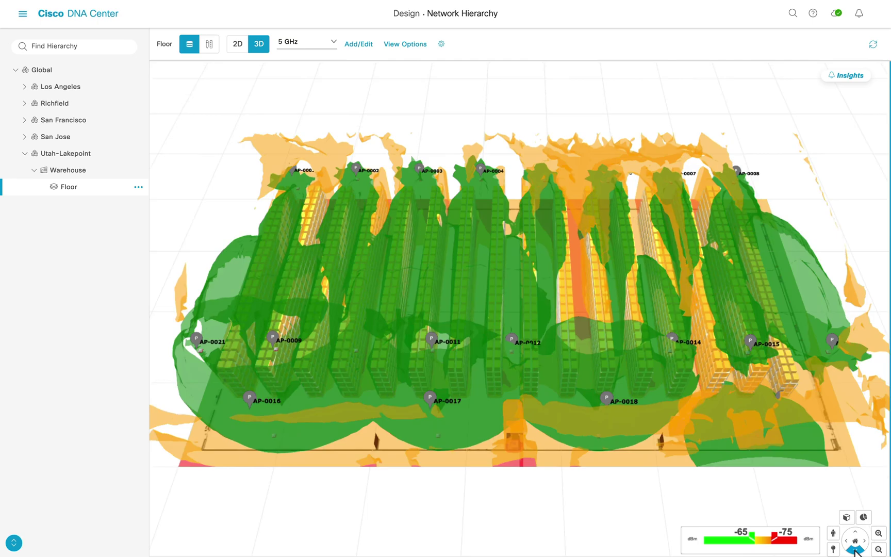
{"action": "left_click", "coordinate": [864, 543]}
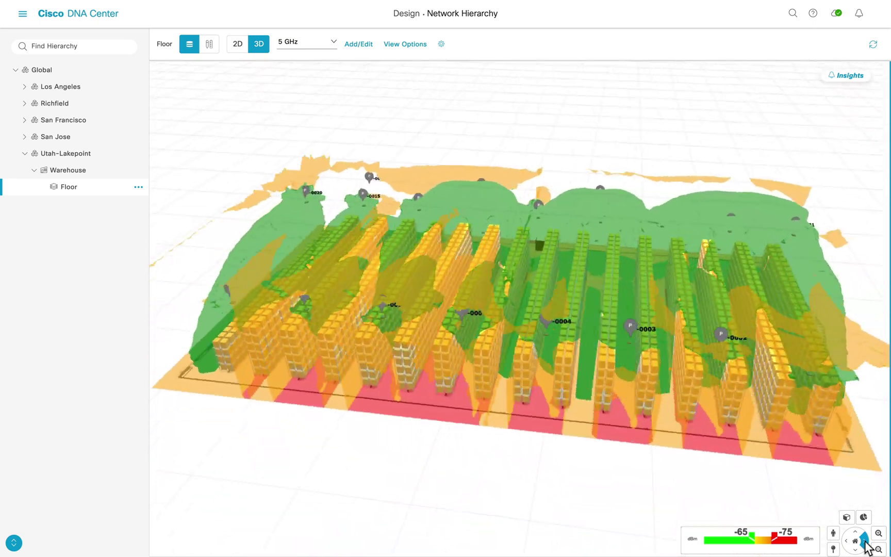
{"action": "left_click", "coordinate": [864, 542]}
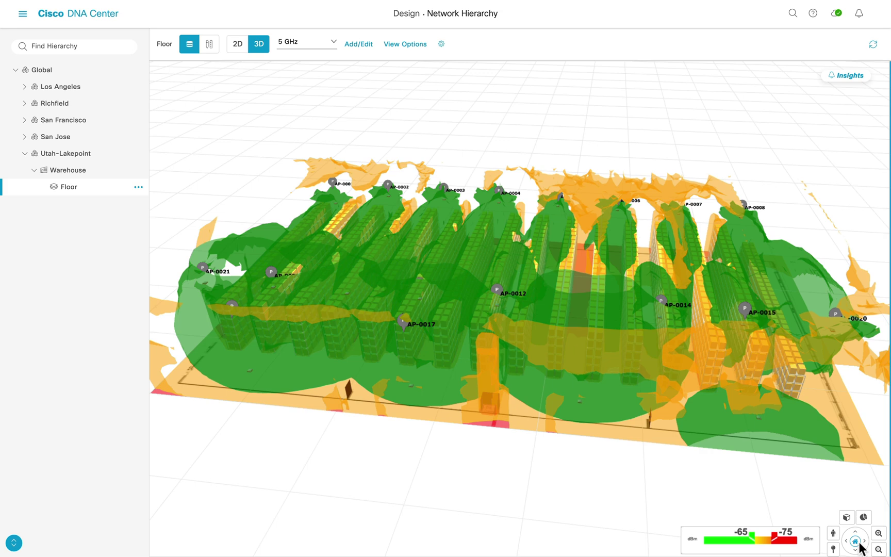
{"action": "left_click", "coordinate": [859, 543]}
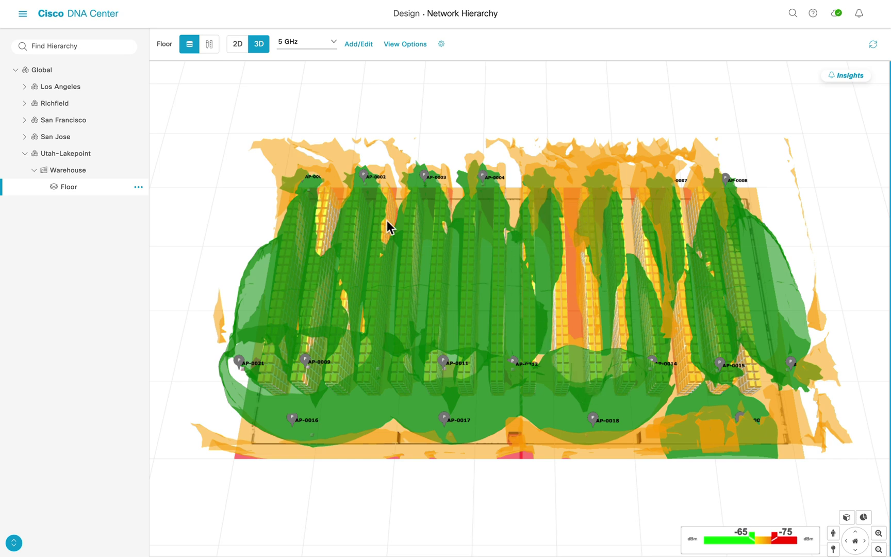
In the 2D floor map, add a planned AP9130E between AP-0012 and AP-0014 at about x 214 ft, y 153 ft, and save the floor.
{"action": "left_click", "coordinate": [238, 46]}
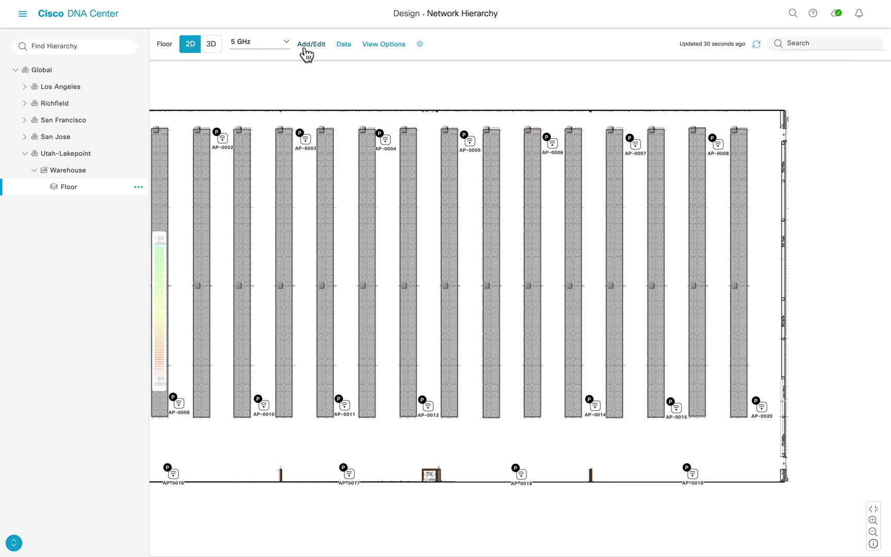
{"action": "left_click", "coordinate": [304, 46]}
{"action": "left_click", "coordinate": [200, 162]}
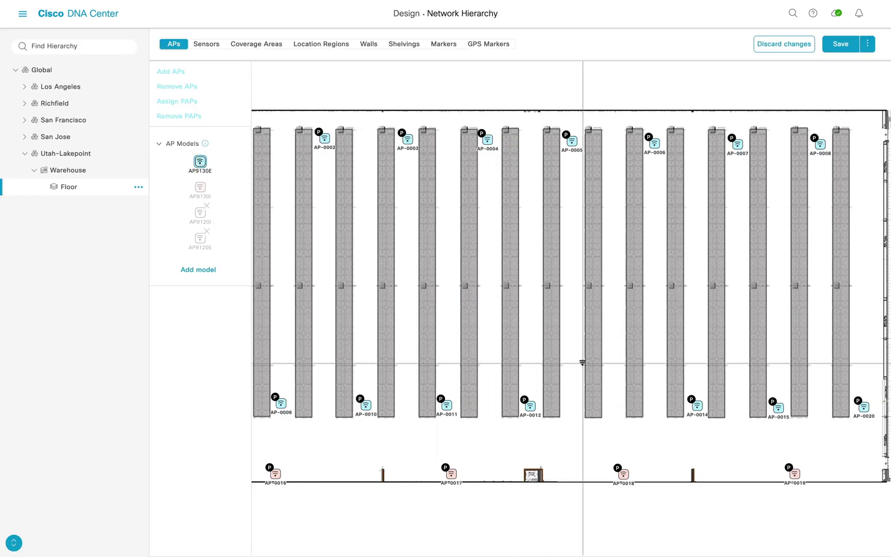
{"action": "left_click", "coordinate": [612, 404]}
{"action": "left_click", "coordinate": [766, 320]}
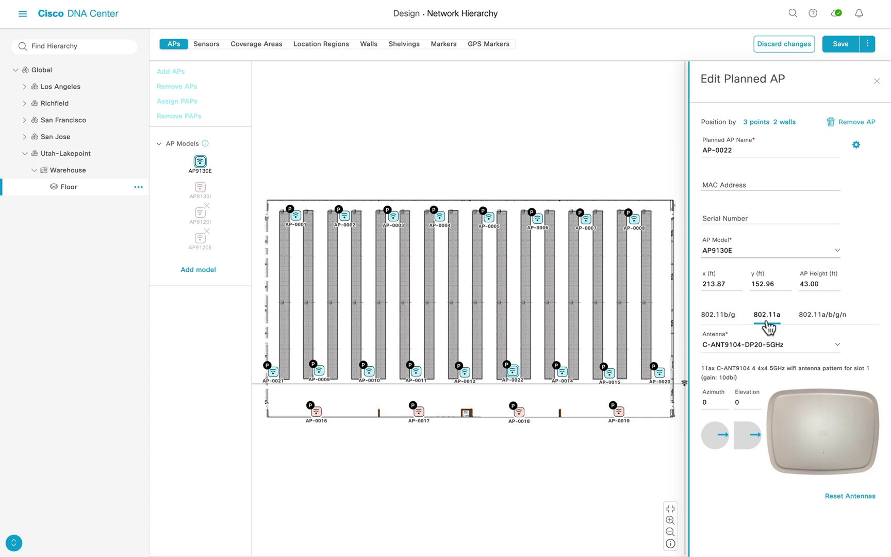
{"action": "left_click", "coordinate": [805, 321]}
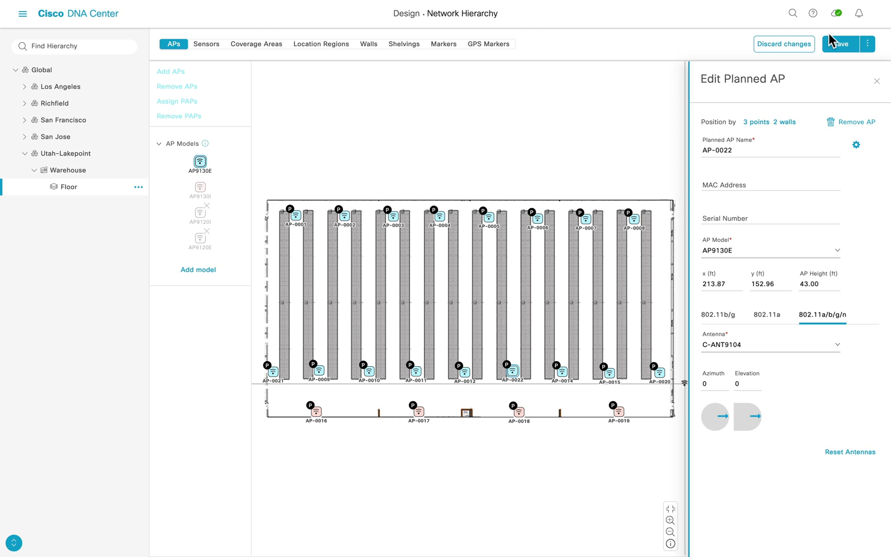
{"action": "left_click", "coordinate": [831, 41]}
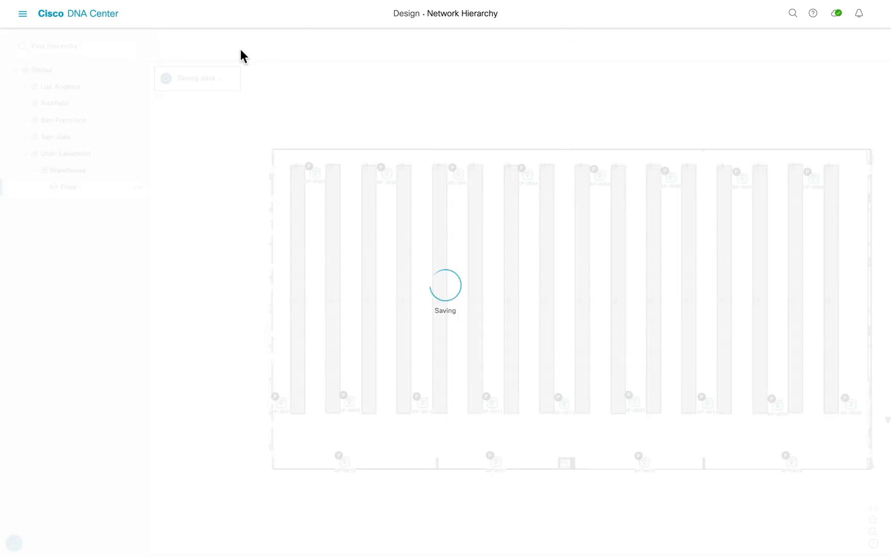
In the 3D map, set AP-0022's 802.11a antenna to azimuth 250 and elevation -30, apply it and save the floor.
{"action": "left_click", "coordinate": [221, 46]}
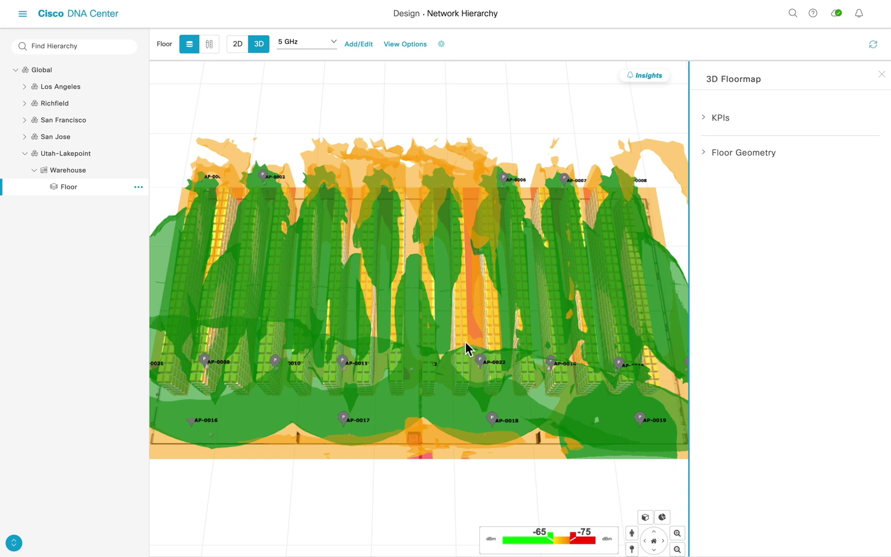
{"action": "left_click", "coordinate": [360, 44]}
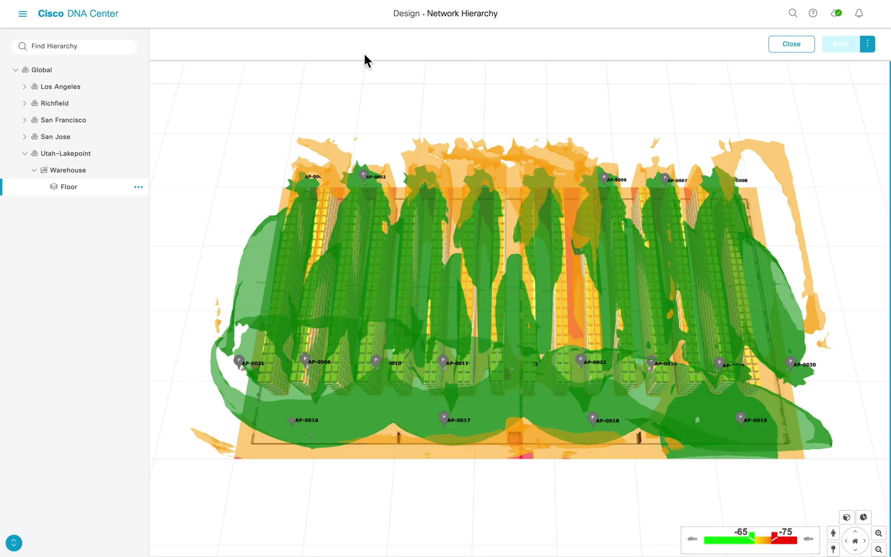
{"action": "left_click", "coordinate": [579, 367]}
{"action": "left_click", "coordinate": [766, 275]}
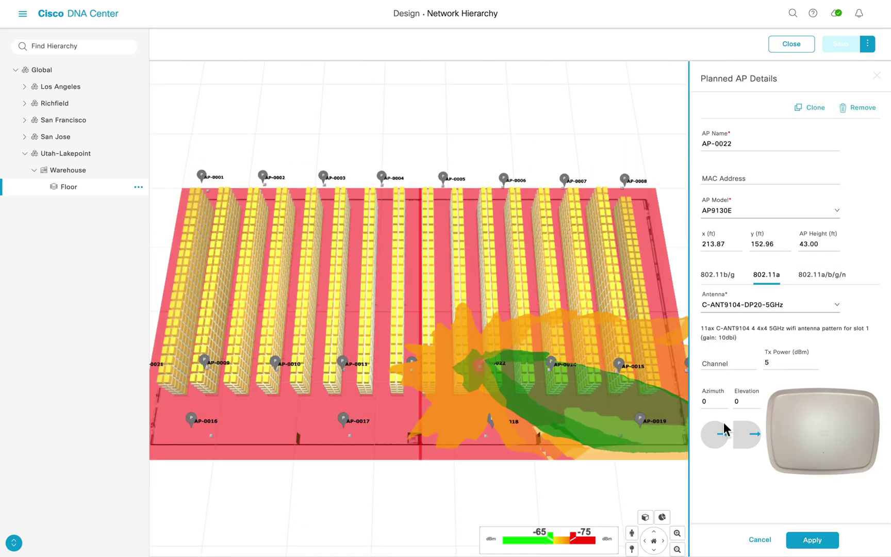
{"action": "left_click_drag", "start_coordinate": [724, 442], "coordinate": [755, 438]}
{"action": "left_click", "coordinate": [807, 539]}
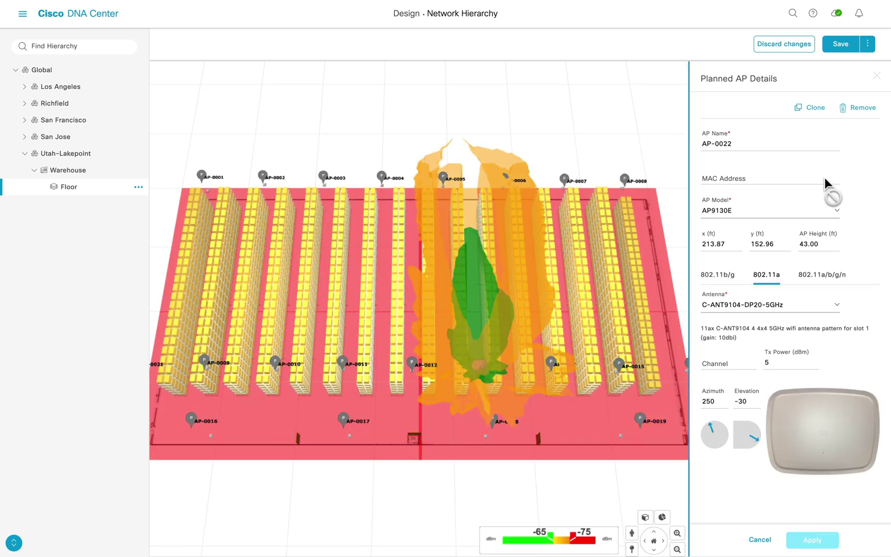
{"action": "left_click", "coordinate": [839, 47]}
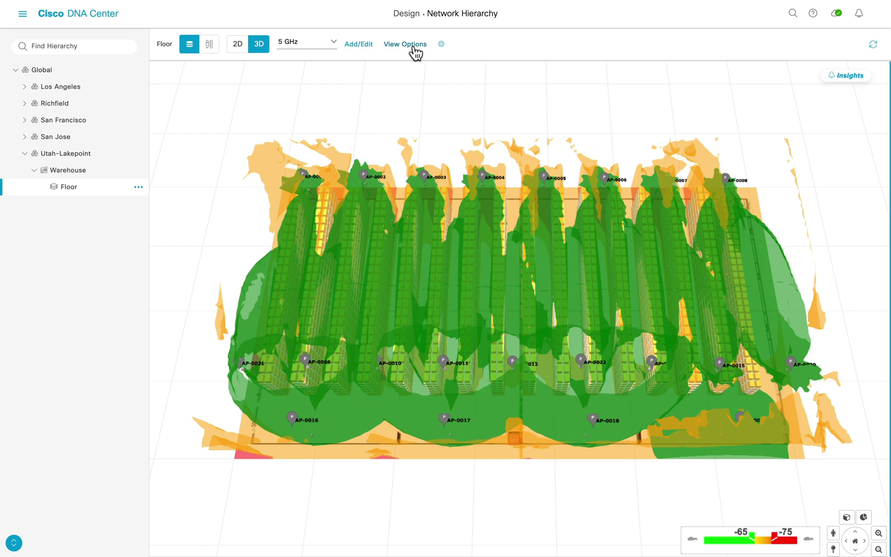
Display the RSSI heatmap as Scanner, play the cut-height animation and view the warehouse racks up close from a lower angle.
{"action": "left_click", "coordinate": [413, 46]}
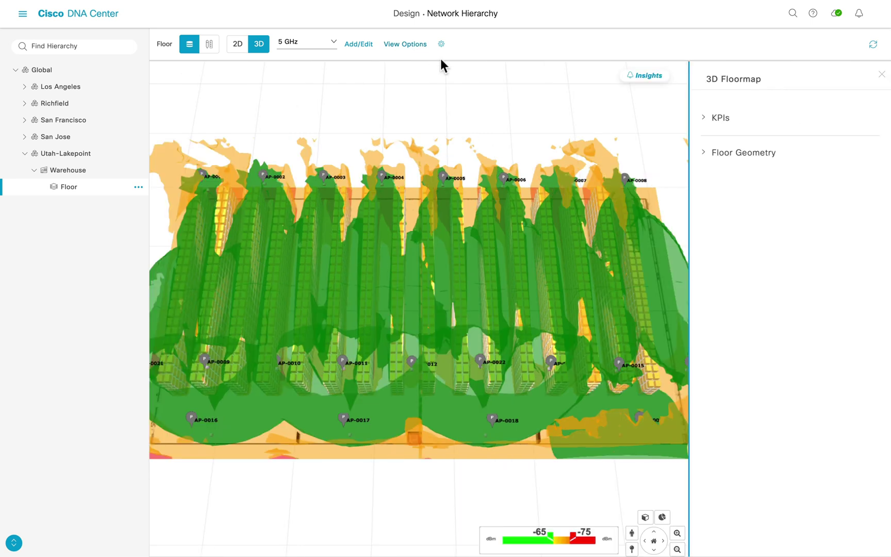
{"action": "left_click", "coordinate": [704, 119]}
{"action": "left_click", "coordinate": [832, 239]}
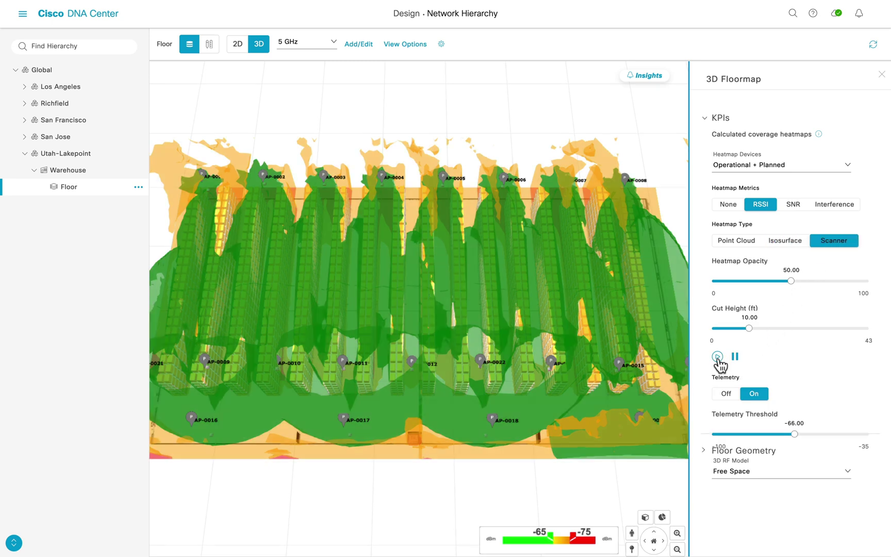
{"action": "left_click", "coordinate": [717, 356]}
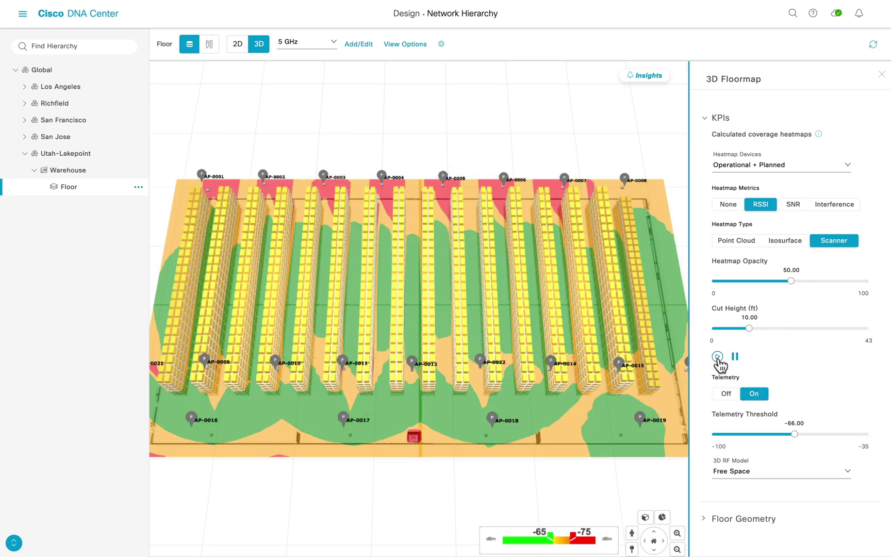
{"action": "left_click", "coordinate": [654, 550]}
{"action": "scroll", "coordinate": [457, 364], "scroll_direction": "up", "scroll_amount": 5}
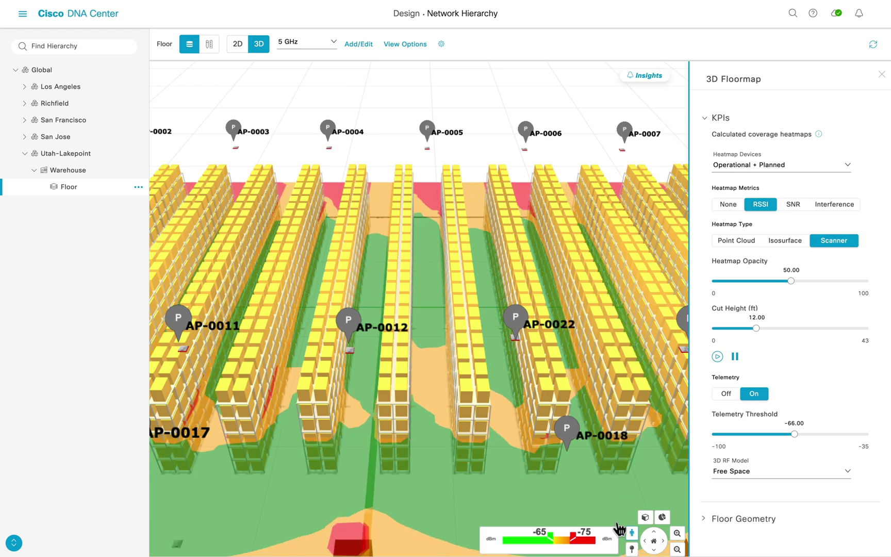
Walk through the warehouse aisle in first-person view to check RSSI, and look up the details of ceiling access point AP-0005.
{"action": "left_click_drag", "start_coordinate": [631, 531], "coordinate": [429, 439]}
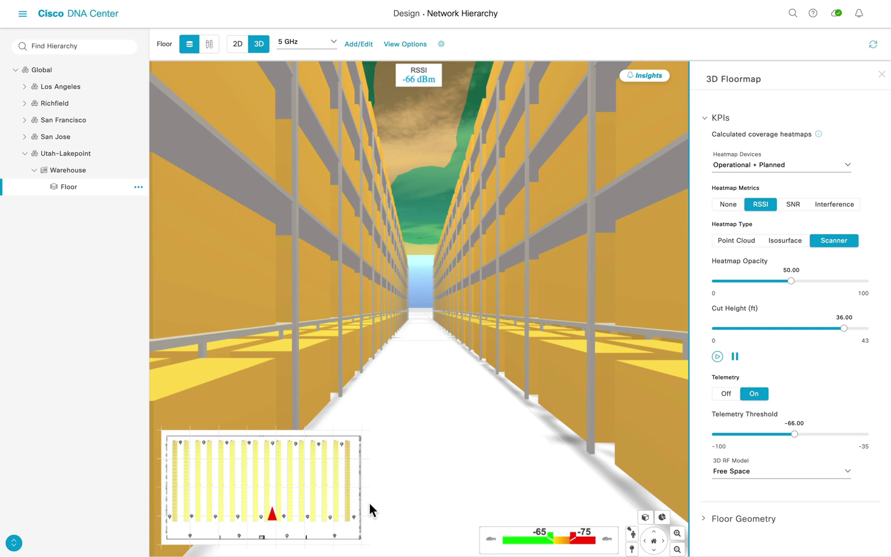
{"action": "scroll", "coordinate": [419, 279], "scroll_direction": "up", "scroll_amount": 1}
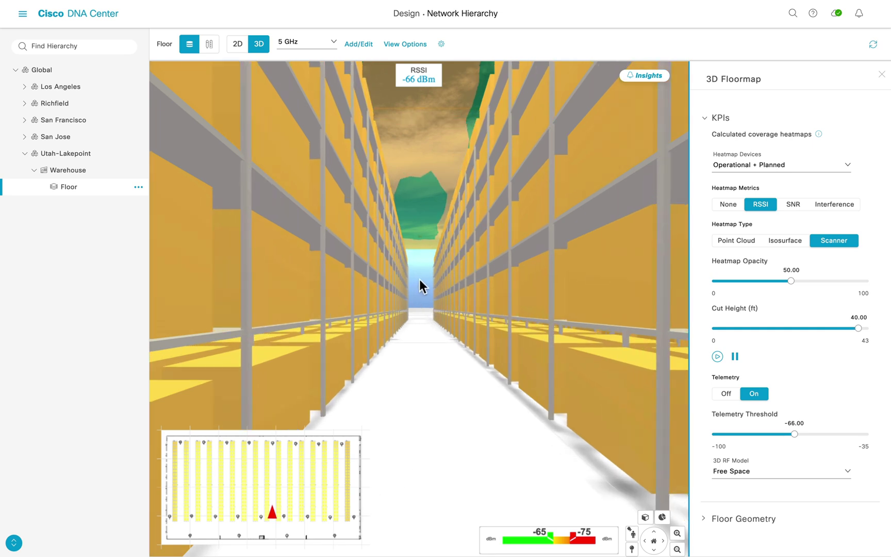
{"action": "scroll", "coordinate": [419, 278], "scroll_direction": "up", "scroll_amount": 5}
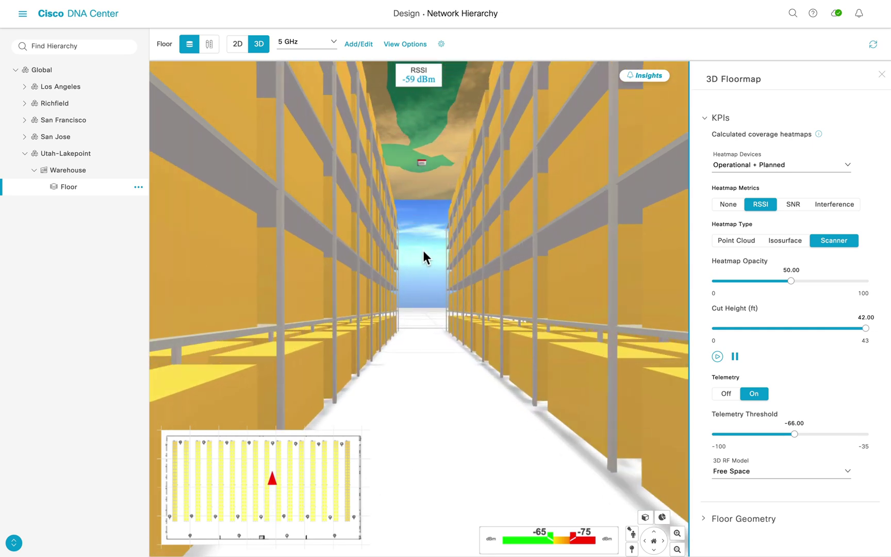
{"action": "left_click_drag", "start_coordinate": [422, 250], "coordinate": [425, 290]}
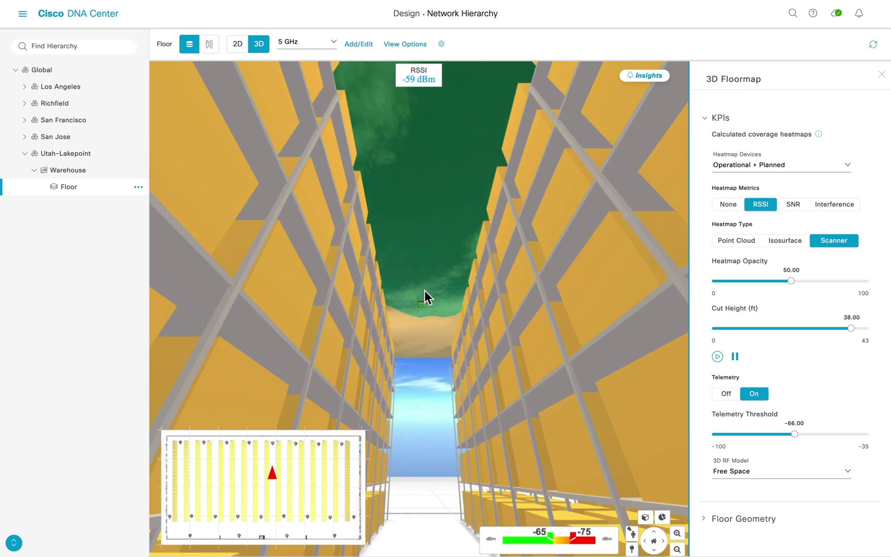
{"action": "left_click", "coordinate": [422, 303]}
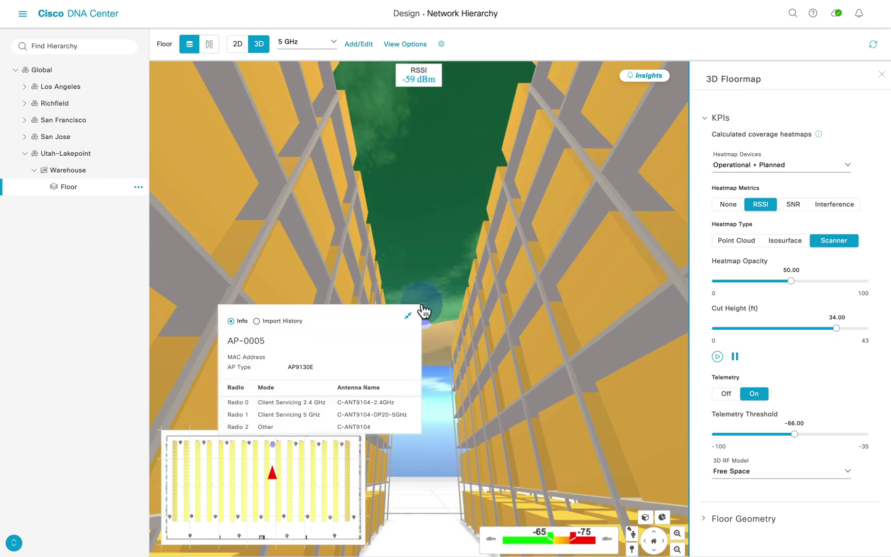
{"action": "left_click_drag", "start_coordinate": [439, 384], "coordinate": [439, 352]}
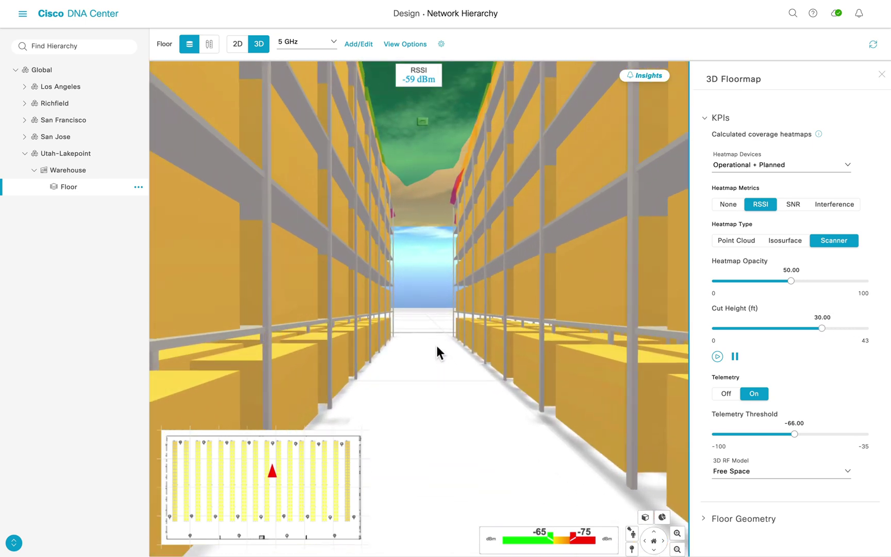
{"action": "scroll", "coordinate": [437, 353], "scroll_direction": "up", "scroll_amount": 5}
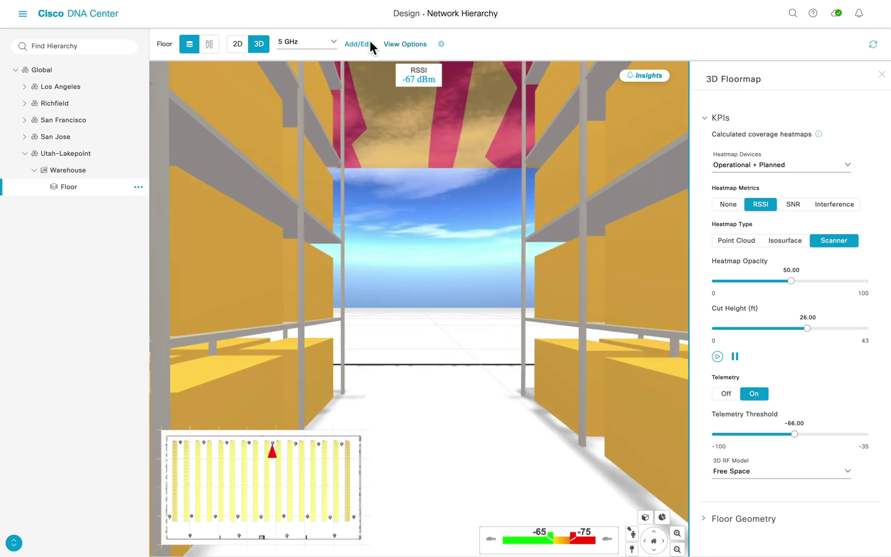
Switch the heatmap metric to SNR and Interference, return to RSSI, and inspect the point cloud looking back along the aisle.
{"action": "left_click", "coordinate": [800, 204]}
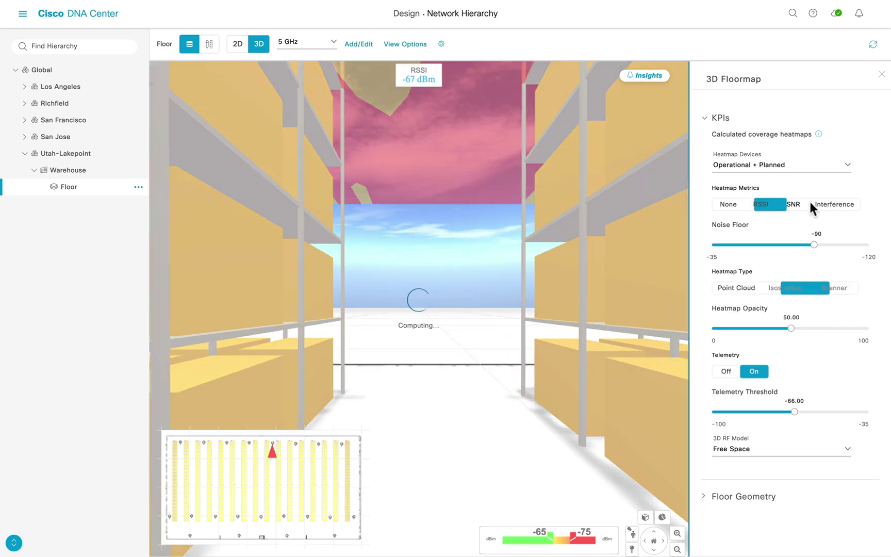
{"action": "left_click", "coordinate": [832, 205]}
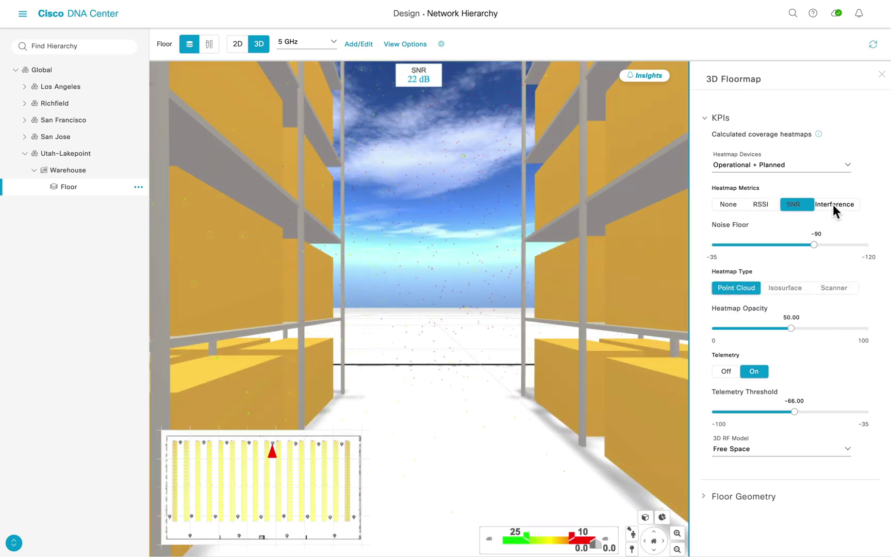
{"action": "left_click", "coordinate": [762, 205]}
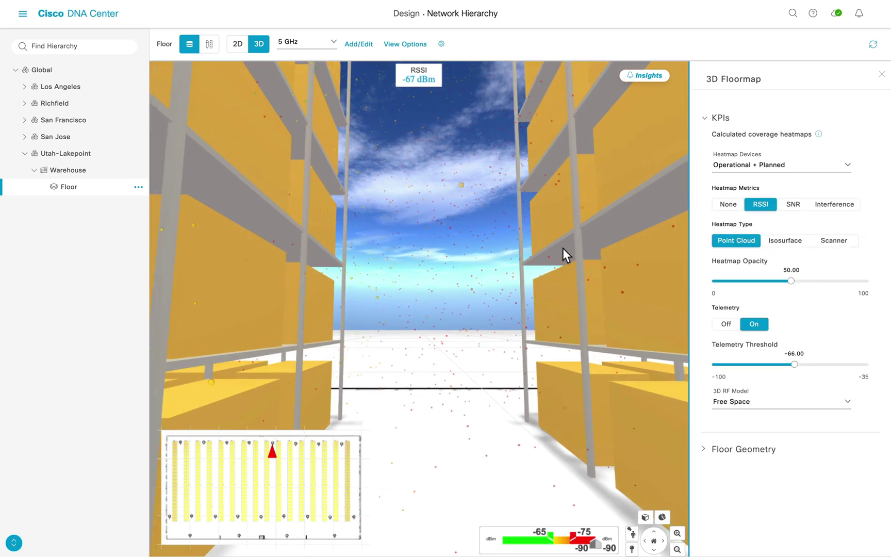
{"action": "left_click_drag", "start_coordinate": [562, 248], "coordinate": [413, 245]}
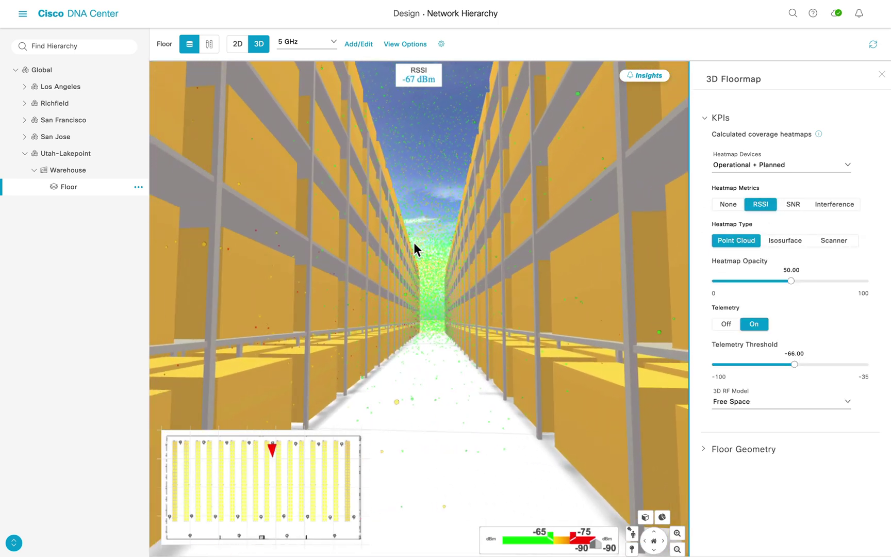
{"action": "scroll", "coordinate": [414, 243], "scroll_direction": "up", "scroll_amount": 3}
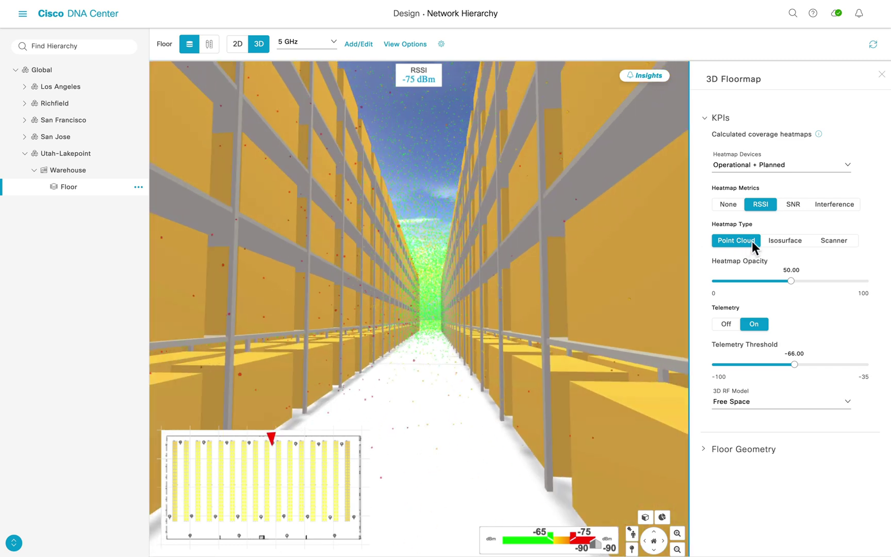
Display the RSSI heatmap as Isosurface, close the AP-0011 details and return from the aisle to the home view.
{"action": "left_click", "coordinate": [781, 241]}
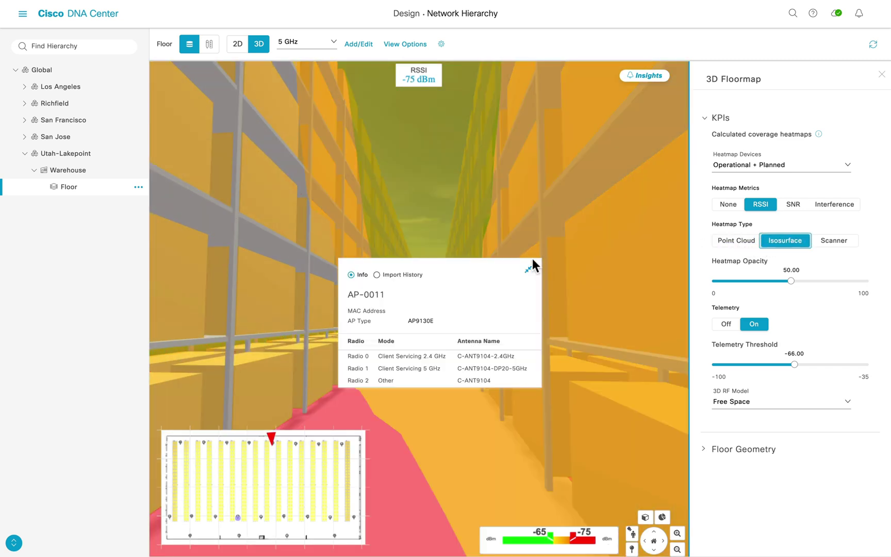
{"action": "left_click", "coordinate": [530, 265]}
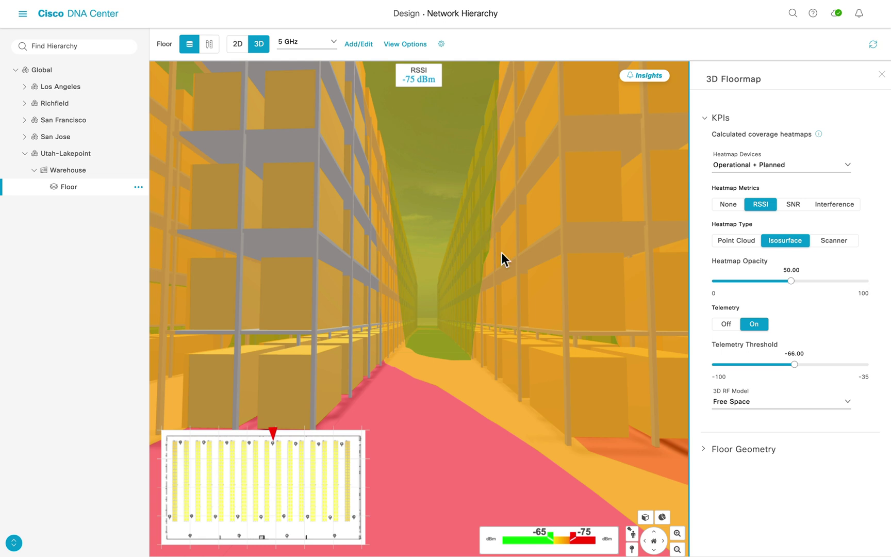
{"action": "left_click", "coordinate": [653, 541]}
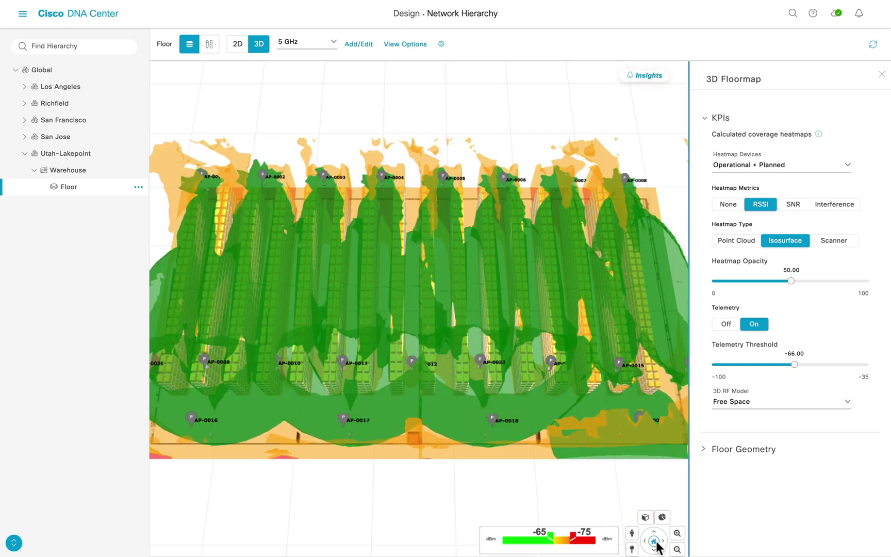